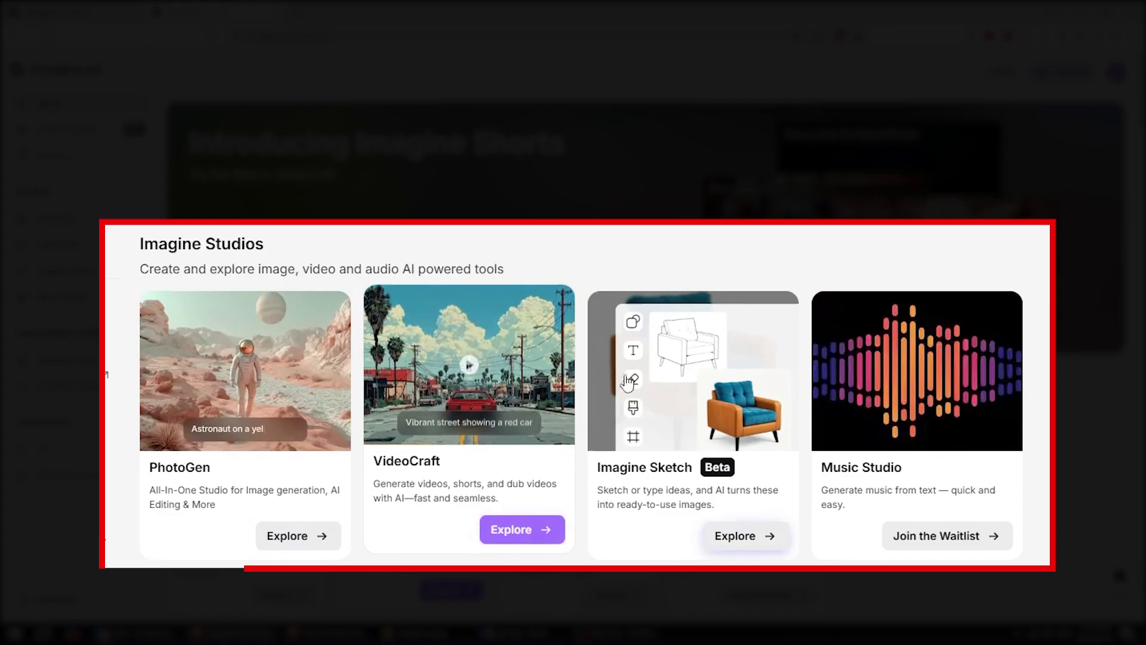
scroll(938, 450, "down", 6)
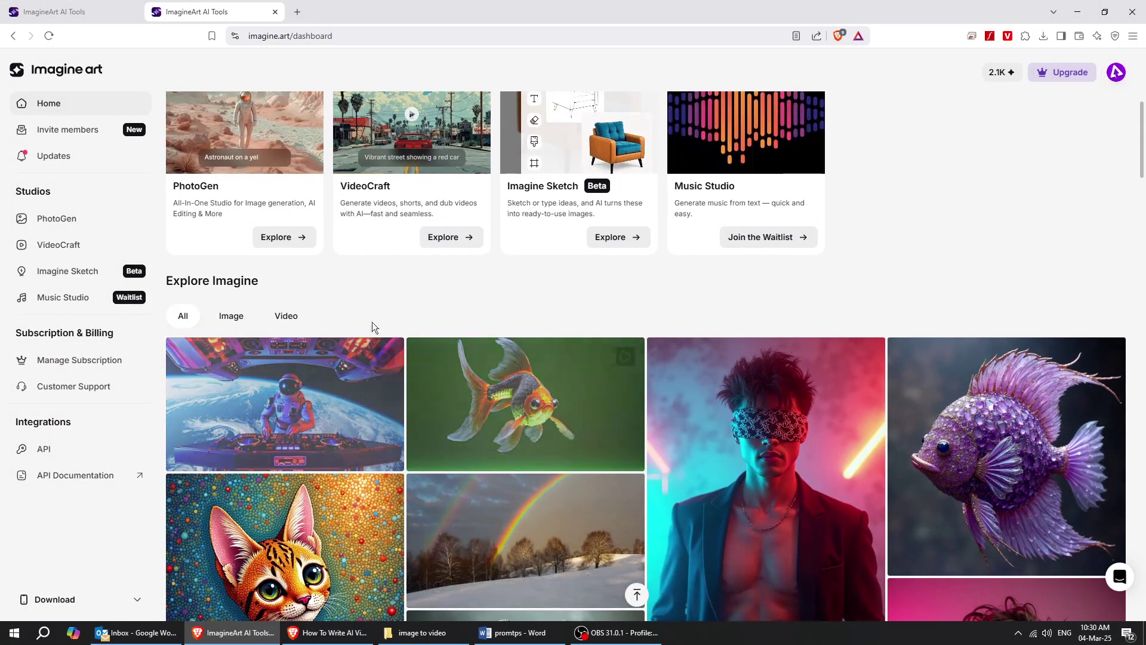
left_click(233, 316)
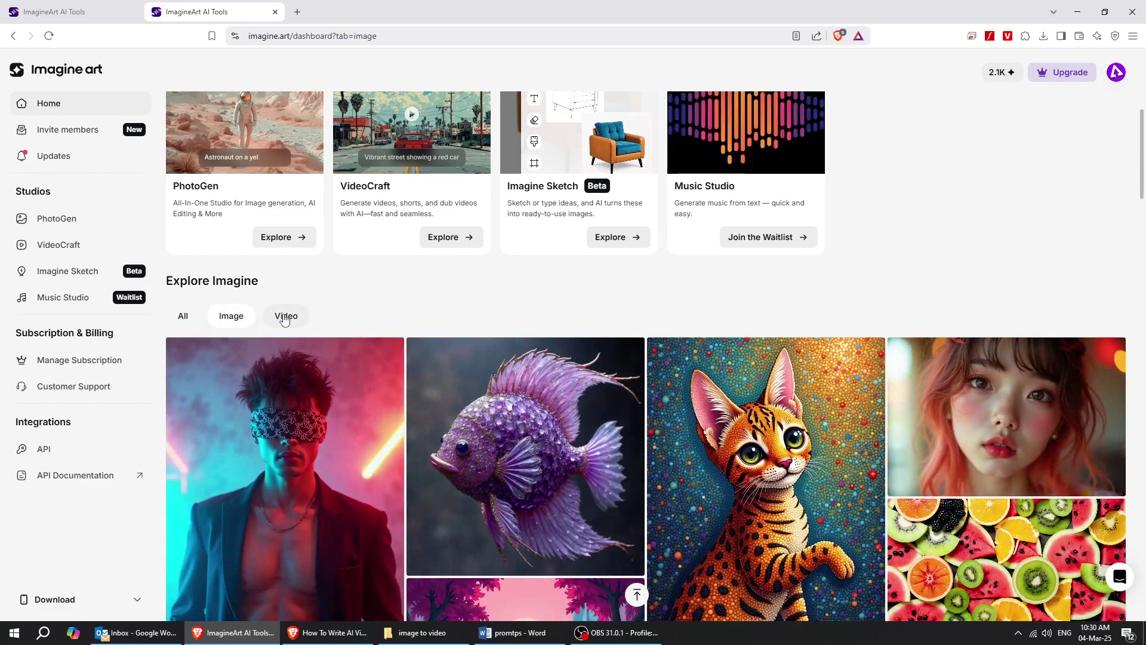
left_click(285, 318)
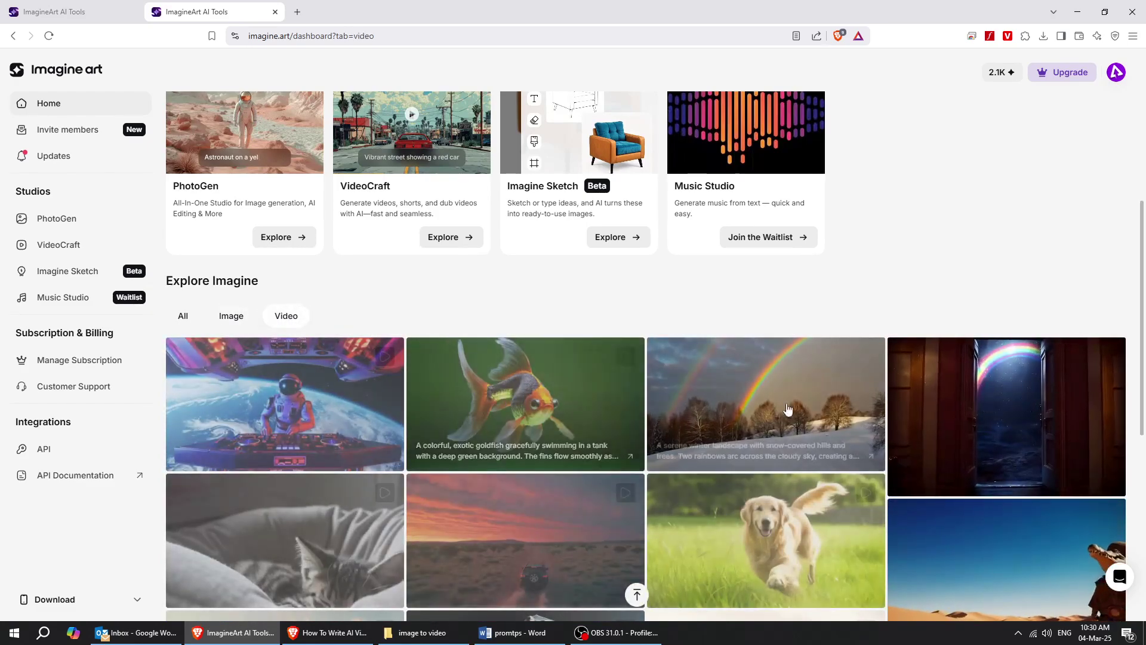
scroll(792, 457, "down", 4)
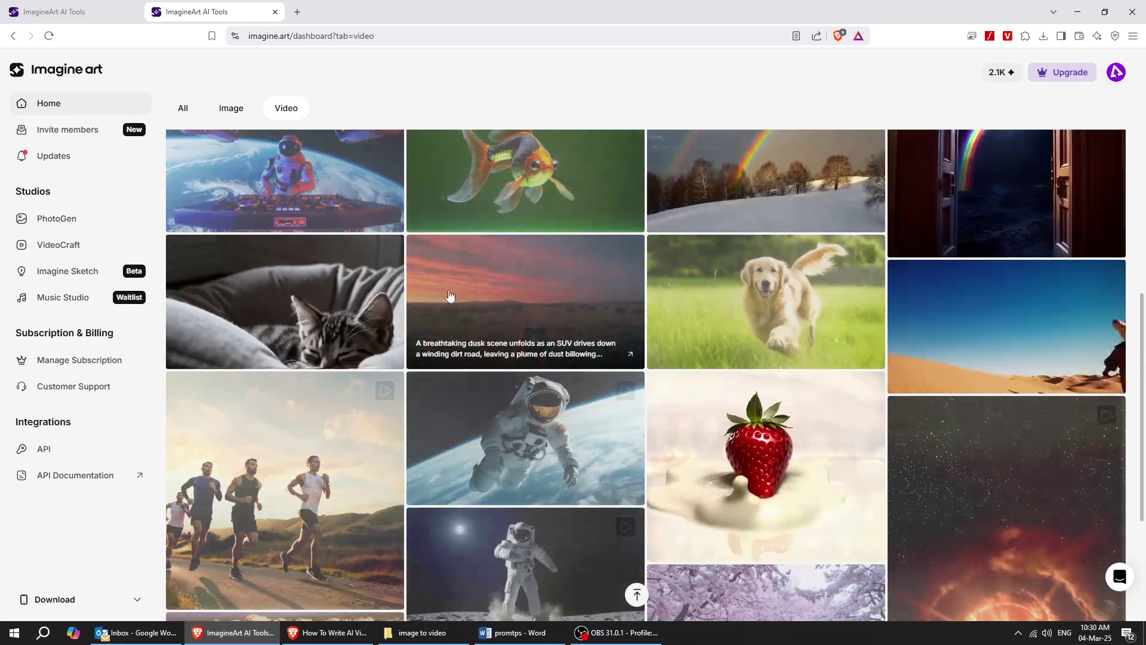
scroll(397, 288, "up", 5)
left_click(183, 375)
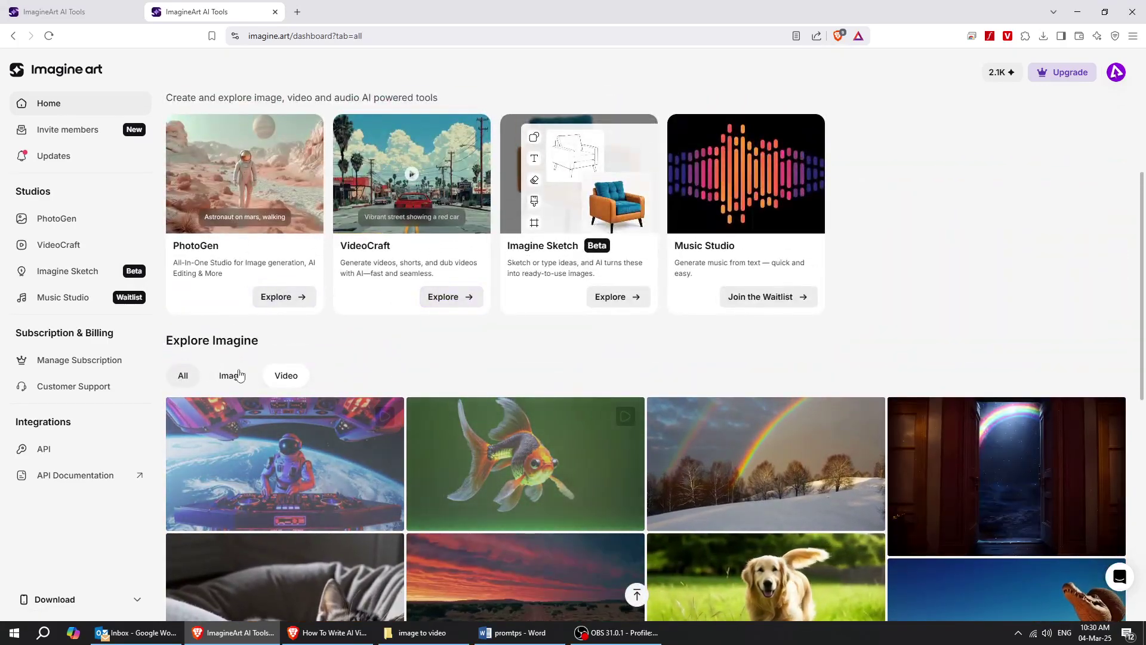
scroll(725, 216, "up", 4)
scroll(630, 211, "up", 2)
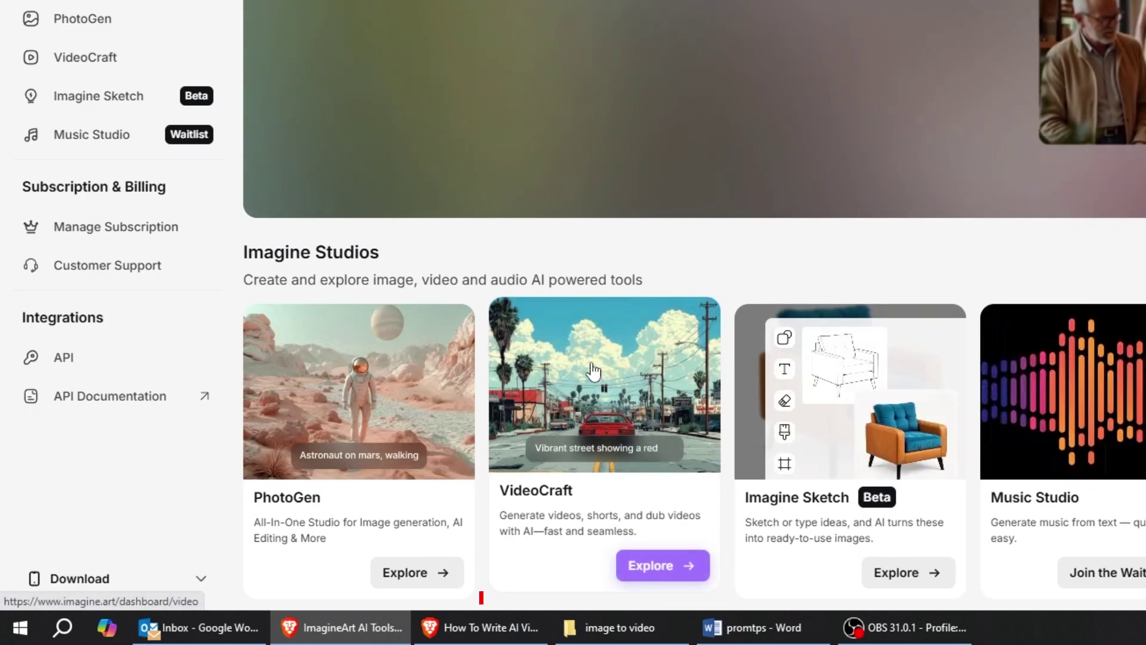
From VideoCraft, open Imagine Shorts and begin a new project on the YouTube Shorts template
left_click(584, 376)
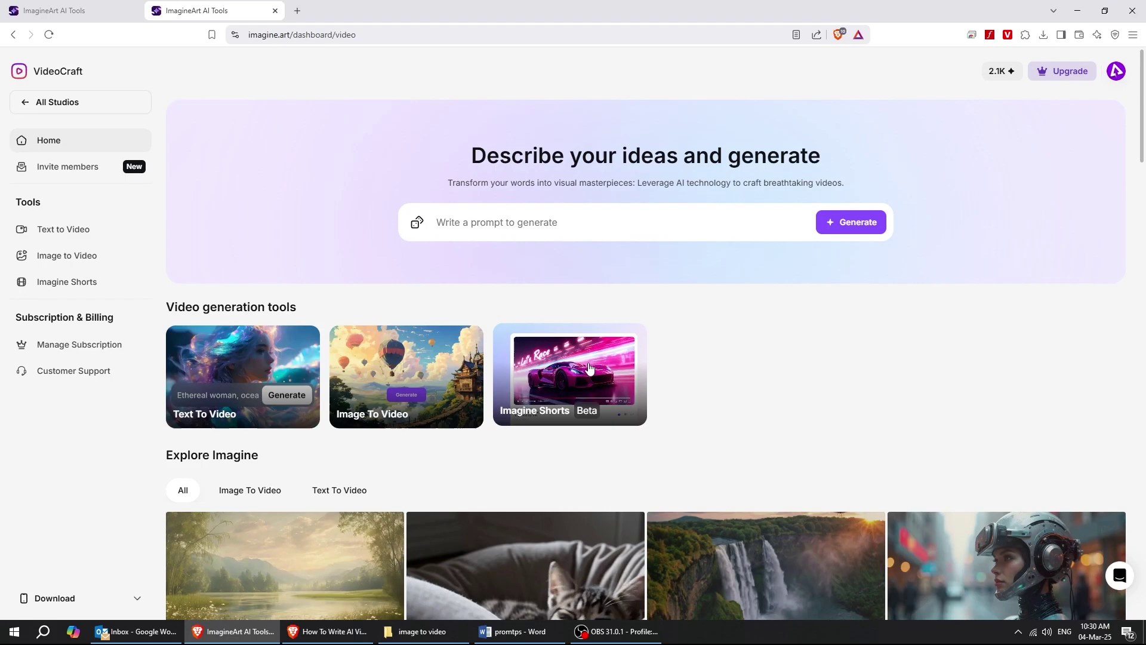
left_click(626, 400)
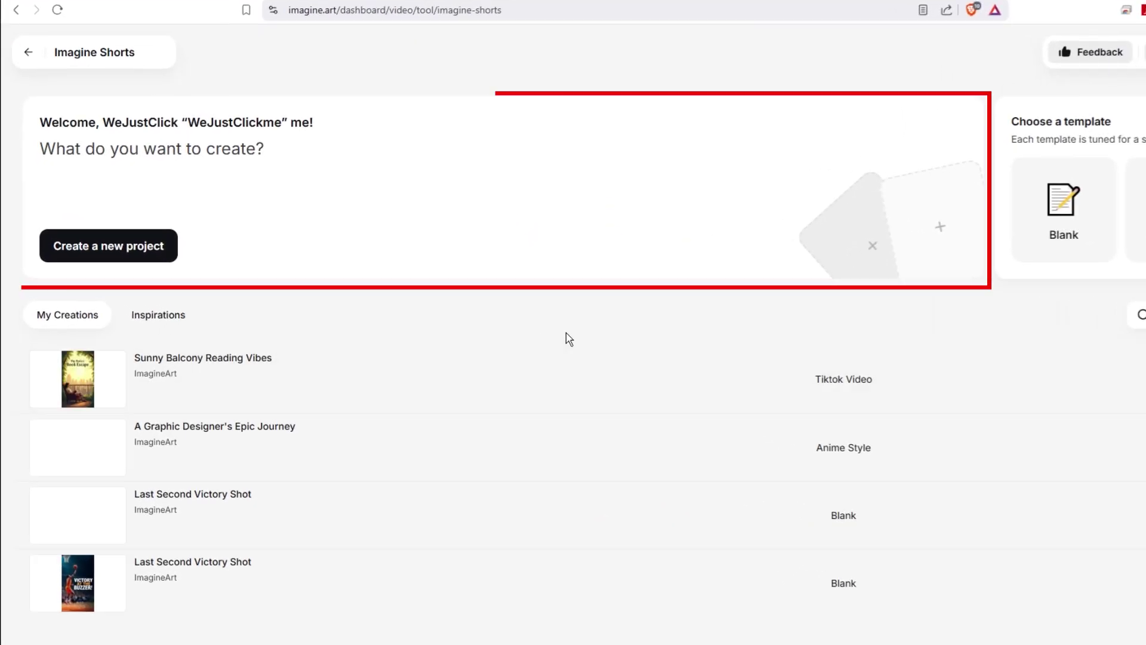
left_click(129, 248)
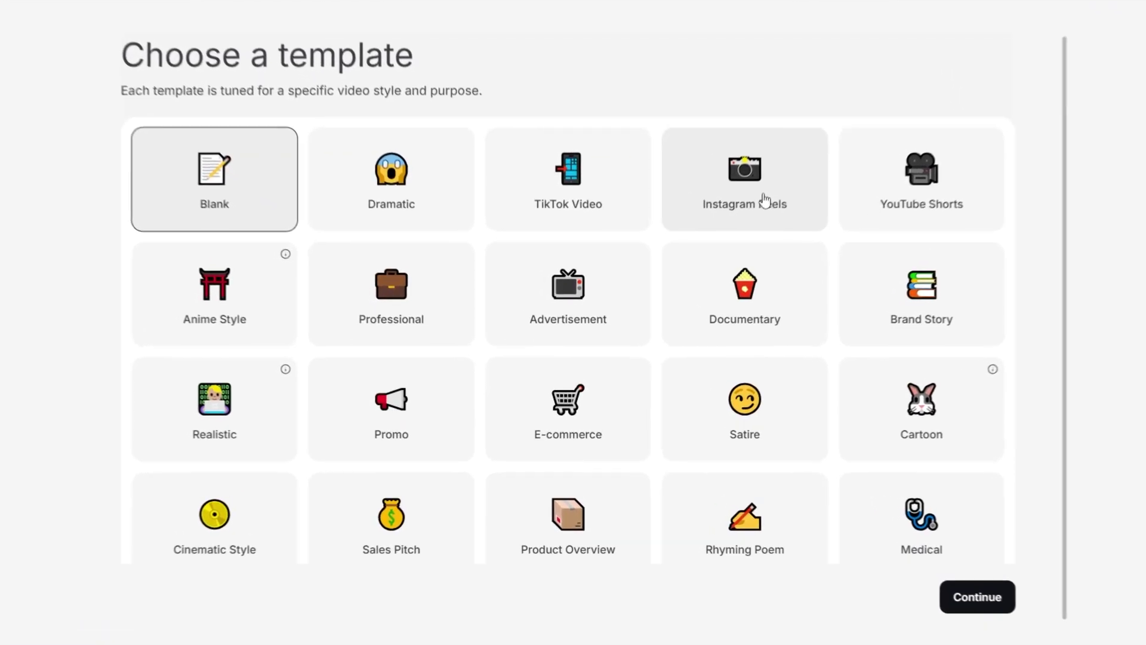
left_click(957, 163)
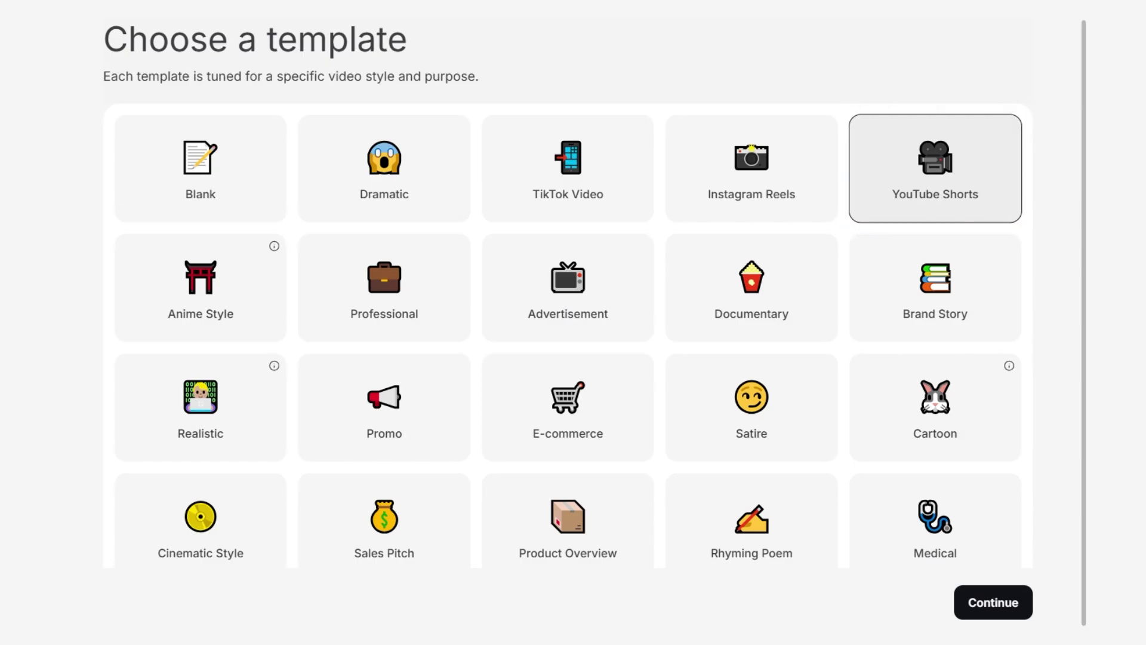
Use your own basketball buzzer-beater script beginning 'With the clock ticking down...' instead of AI writing
left_click(1008, 598)
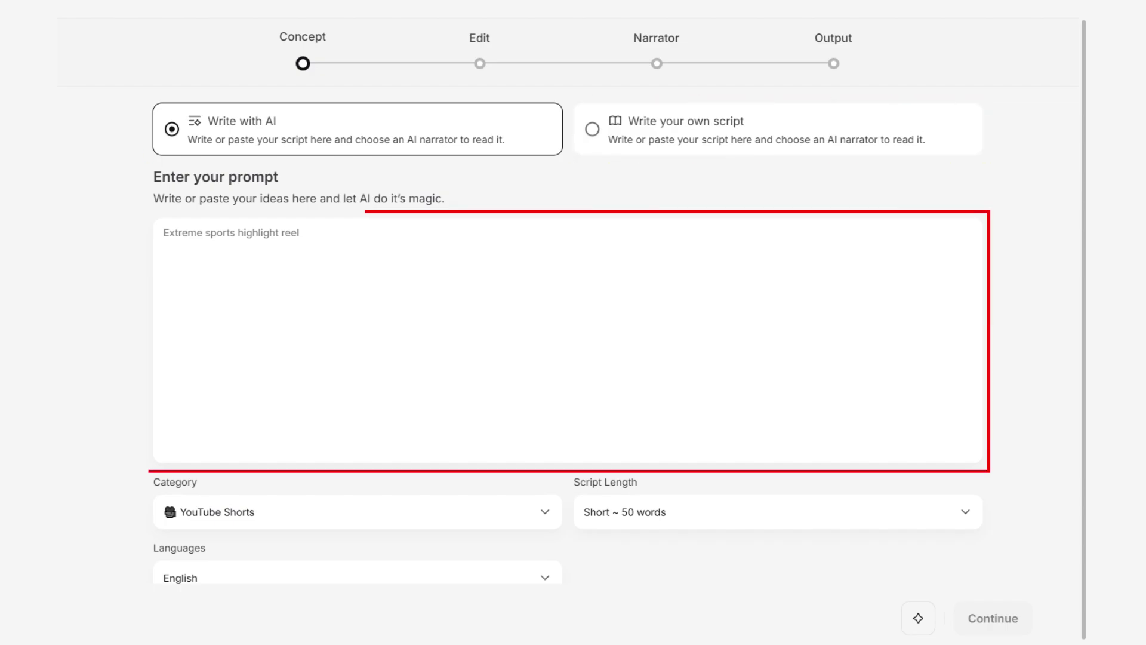
left_click(666, 146)
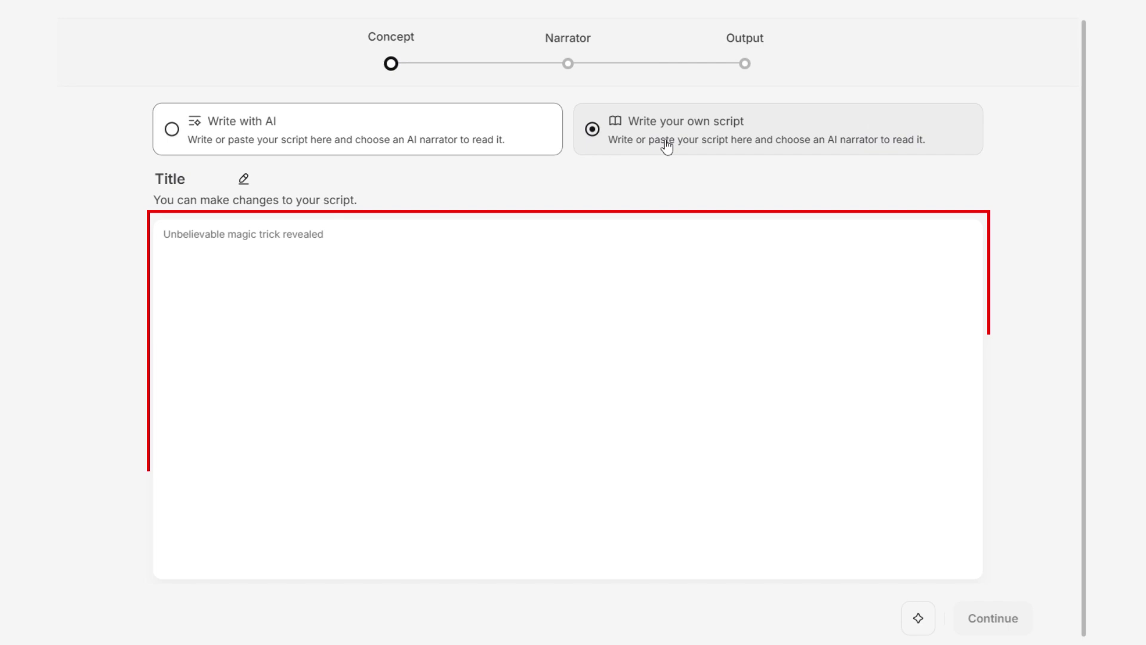
type("With the clock ticking down, I felt the weight of the world on my shoulders. The crowd held its breath as I launched the ball. The buzzer blared just as it swished through the net. Victory was ours!")
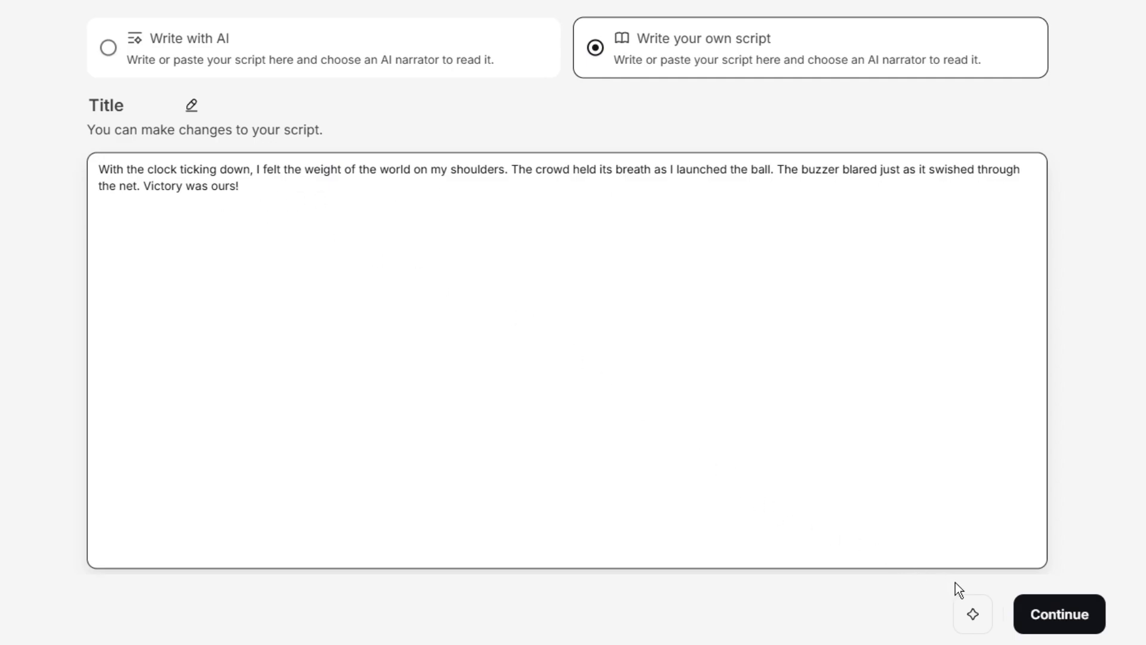
Choose Roger as the AI narrator, then continue to General Settings
left_click(1044, 618)
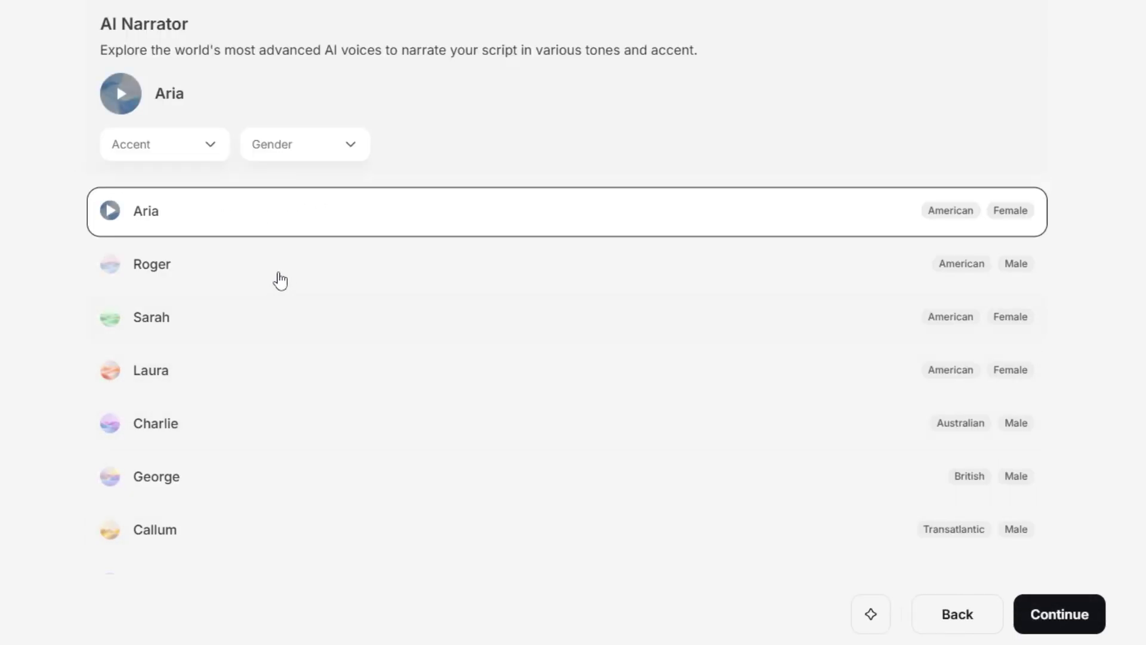
left_click(168, 268)
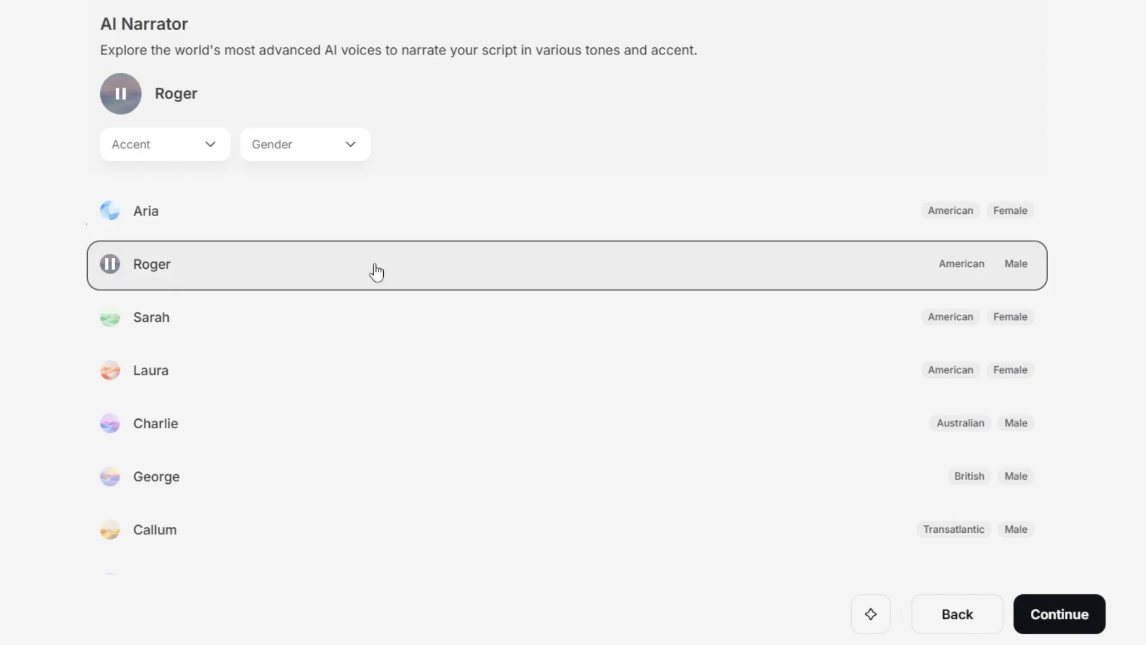
left_click(1070, 614)
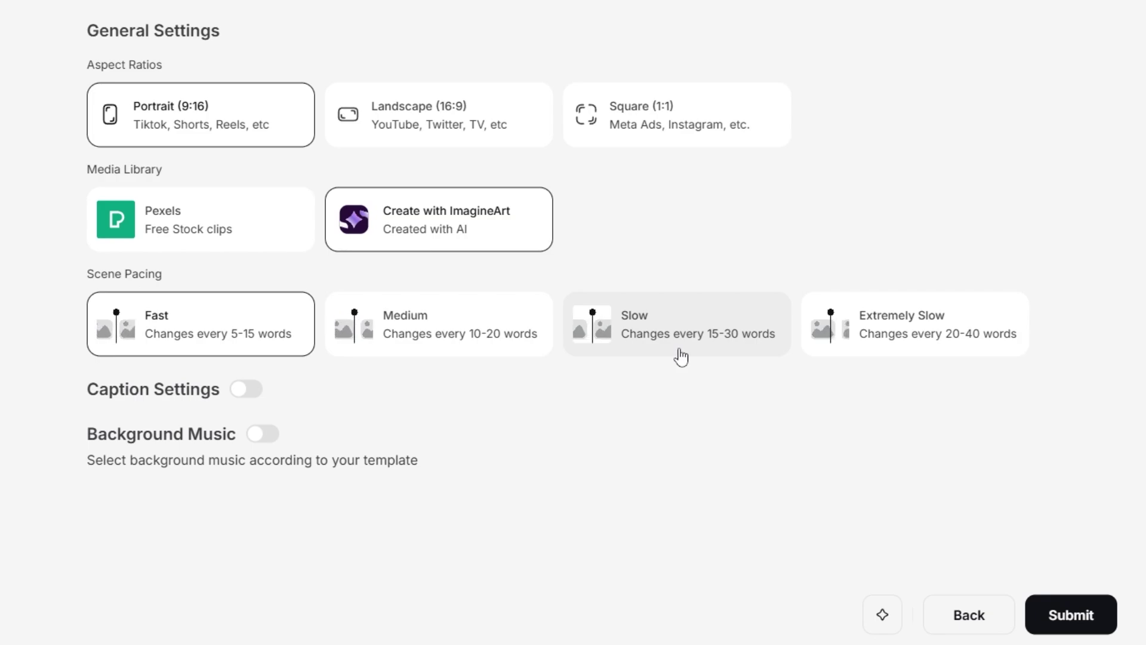
Turn on captions, preview Style-2 and Style-4, and settle on Style-1
left_click(247, 389)
scroll(253, 368, "down", 2)
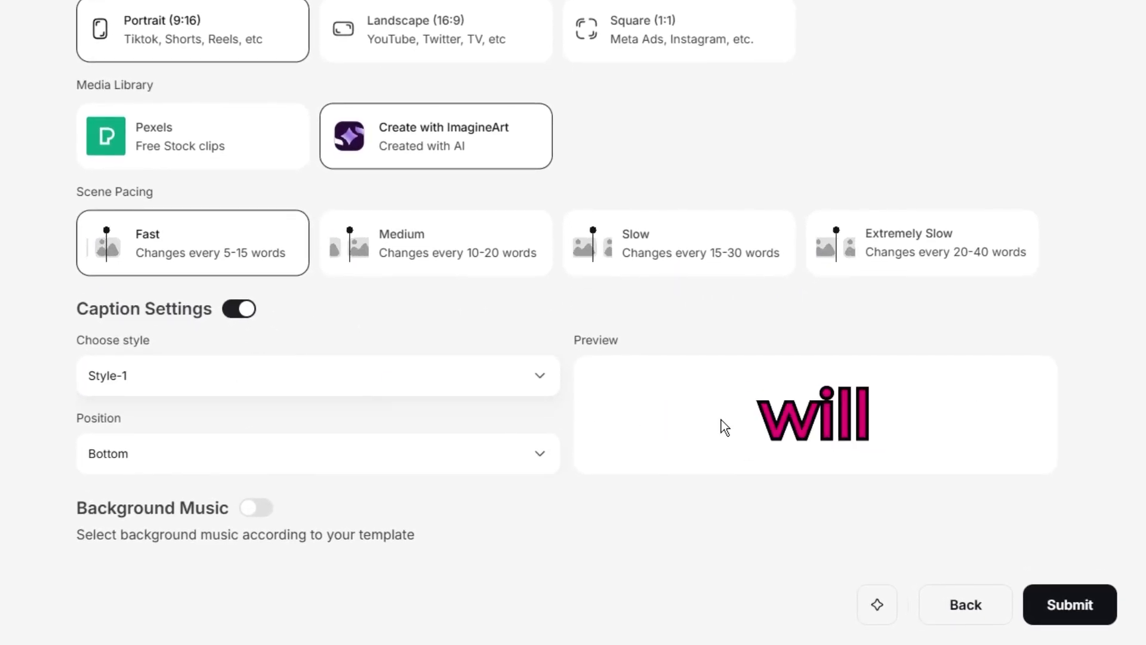
left_click(314, 377)
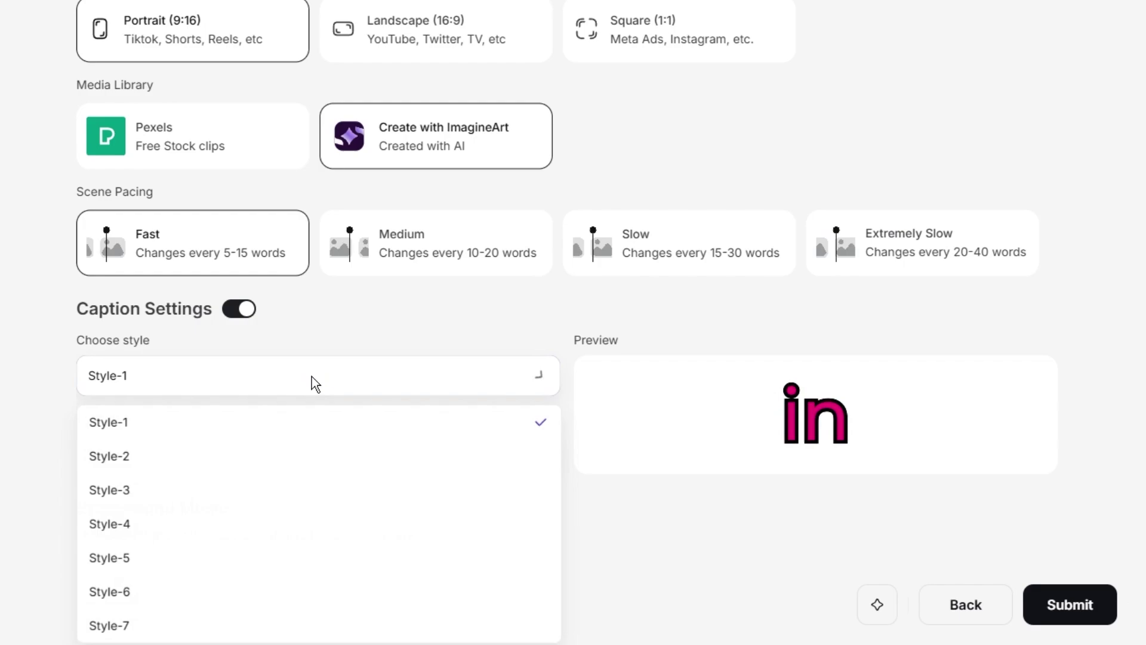
left_click(284, 456)
left_click(268, 380)
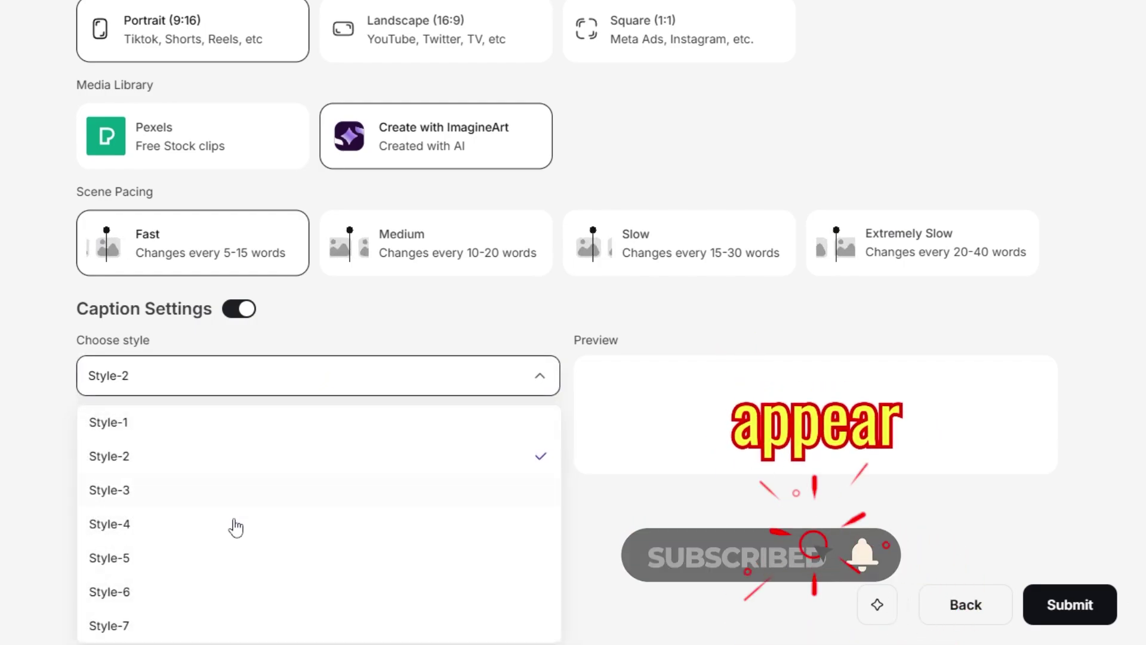
left_click(237, 517)
left_click(297, 401)
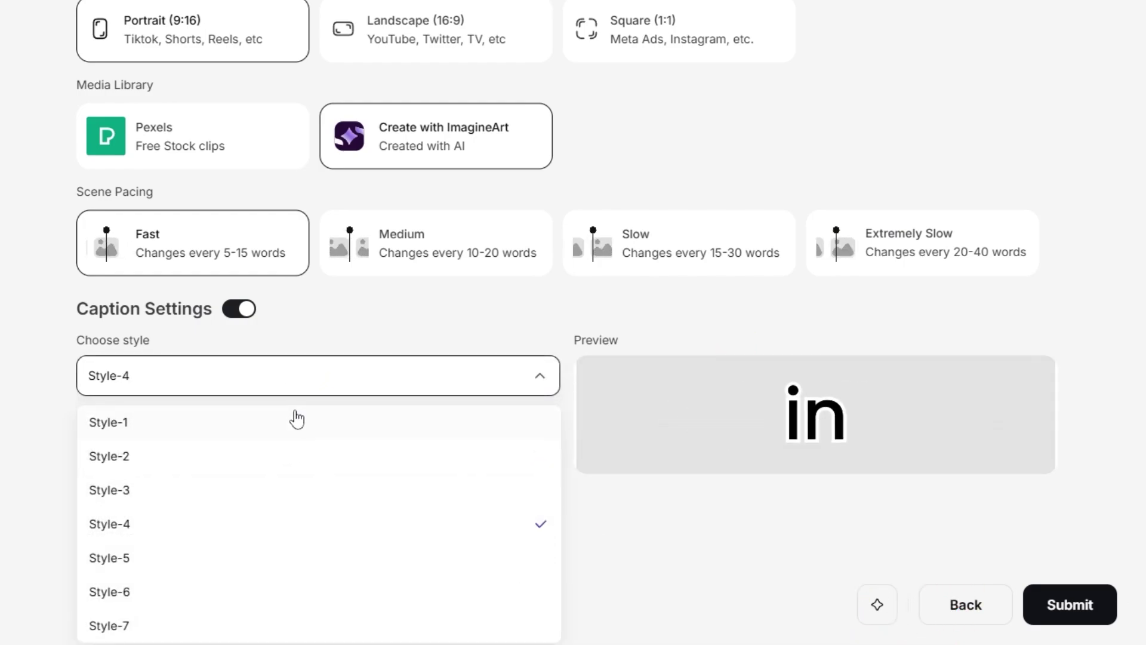
Centre the captions and switch background music on to reveal the track list
left_click(234, 461)
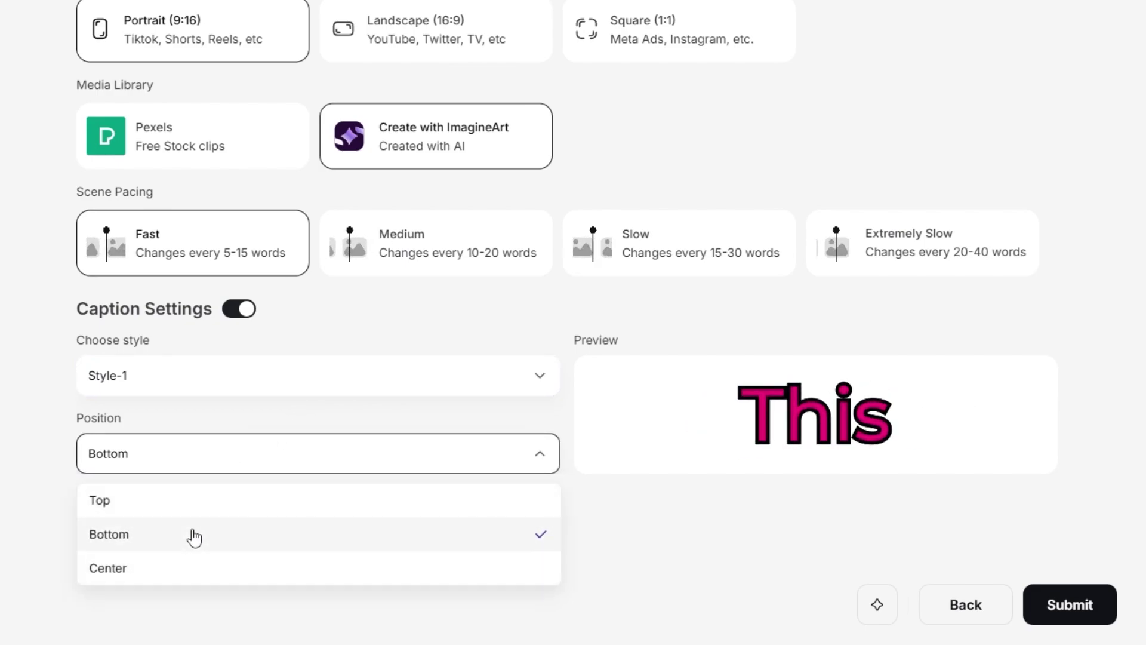
left_click(200, 573)
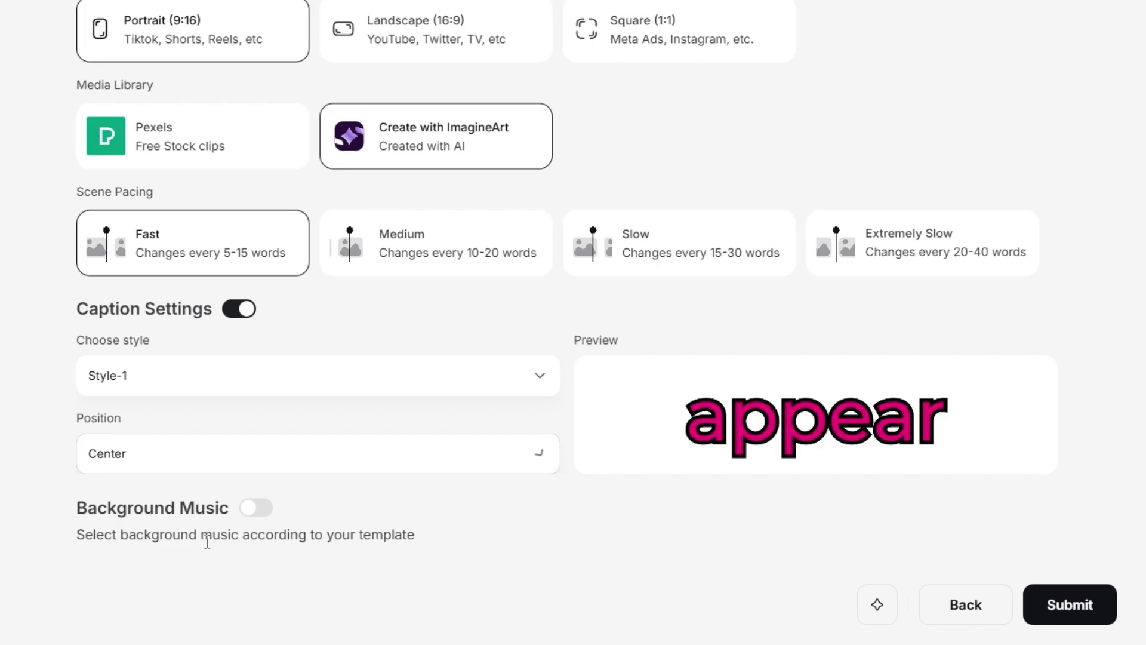
left_click(263, 511)
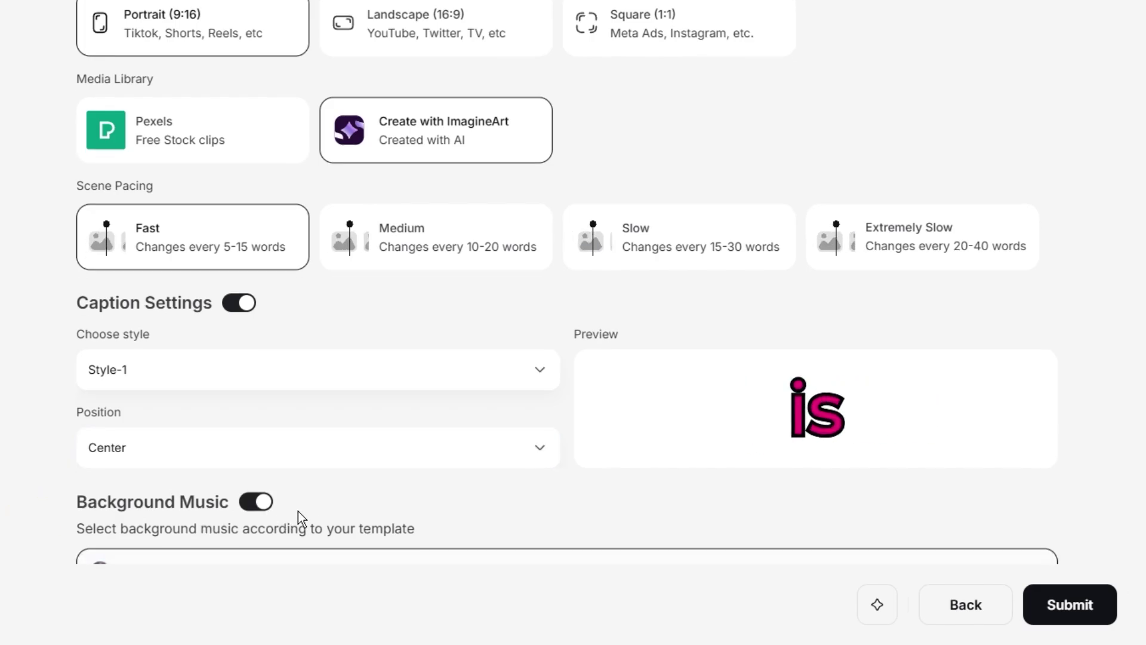
scroll(323, 496, "down", 7)
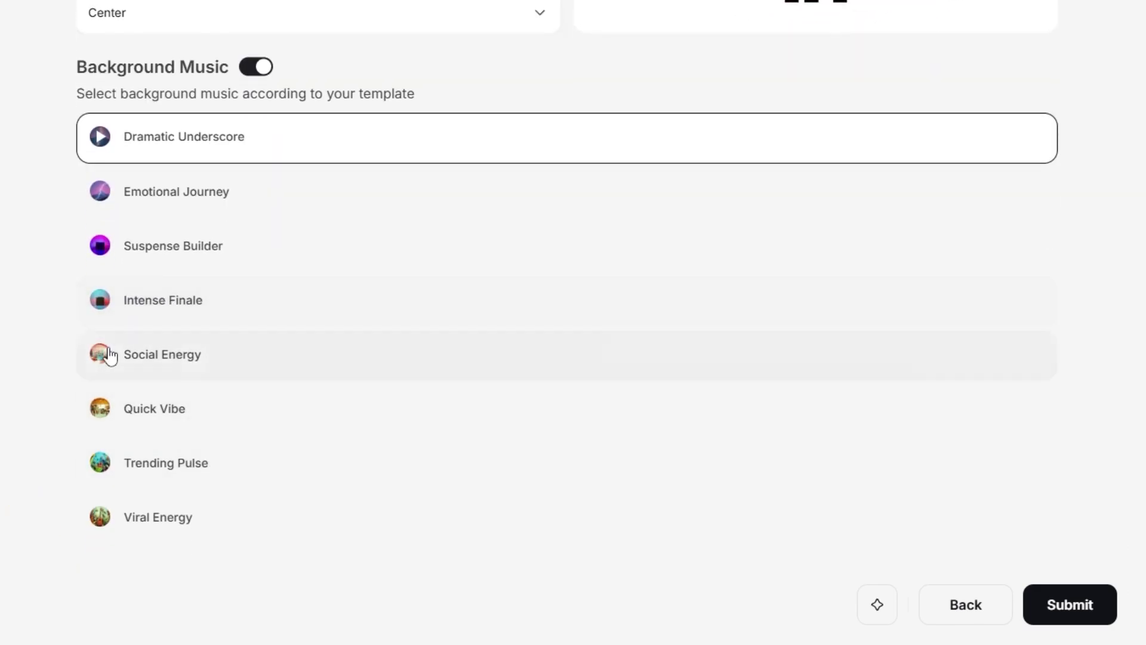
Select Emotional Journey as the background music track
left_click(179, 192)
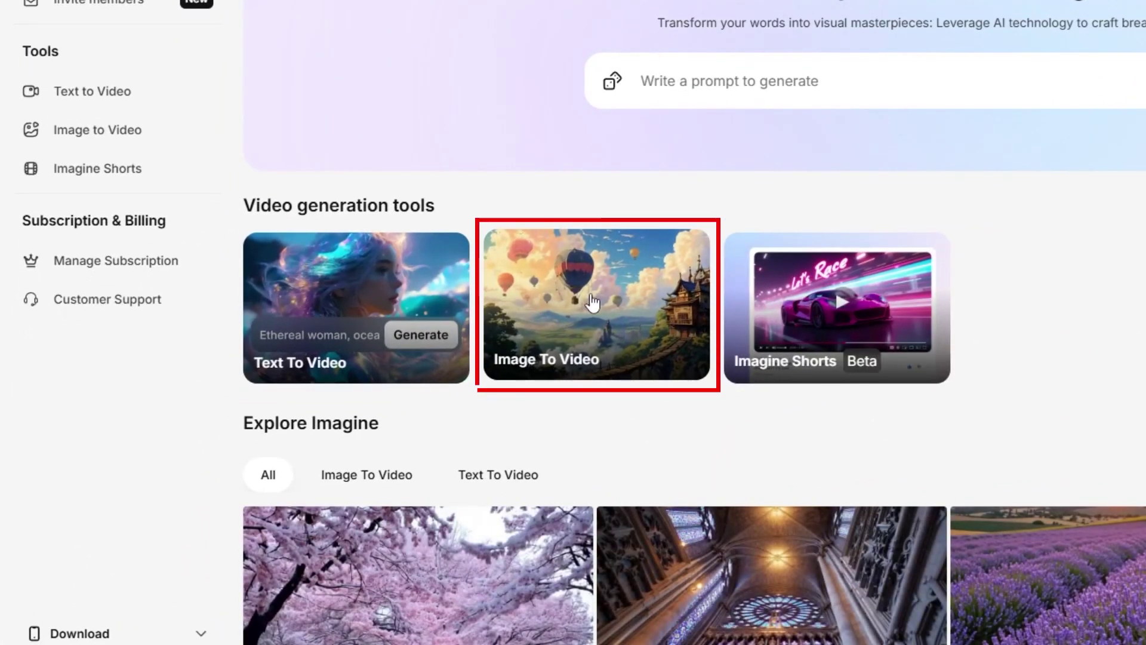
Upload melting-ice-cream-stick (1) from File Explorer into a new Image To Video creation
left_click(583, 298)
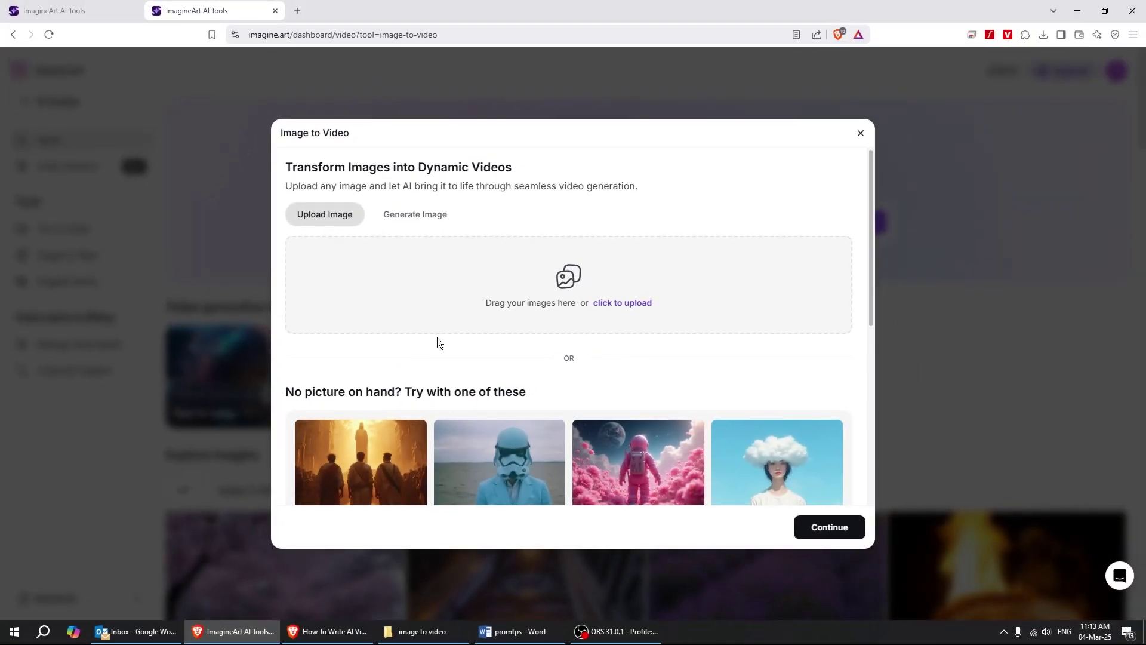
left_click(426, 634)
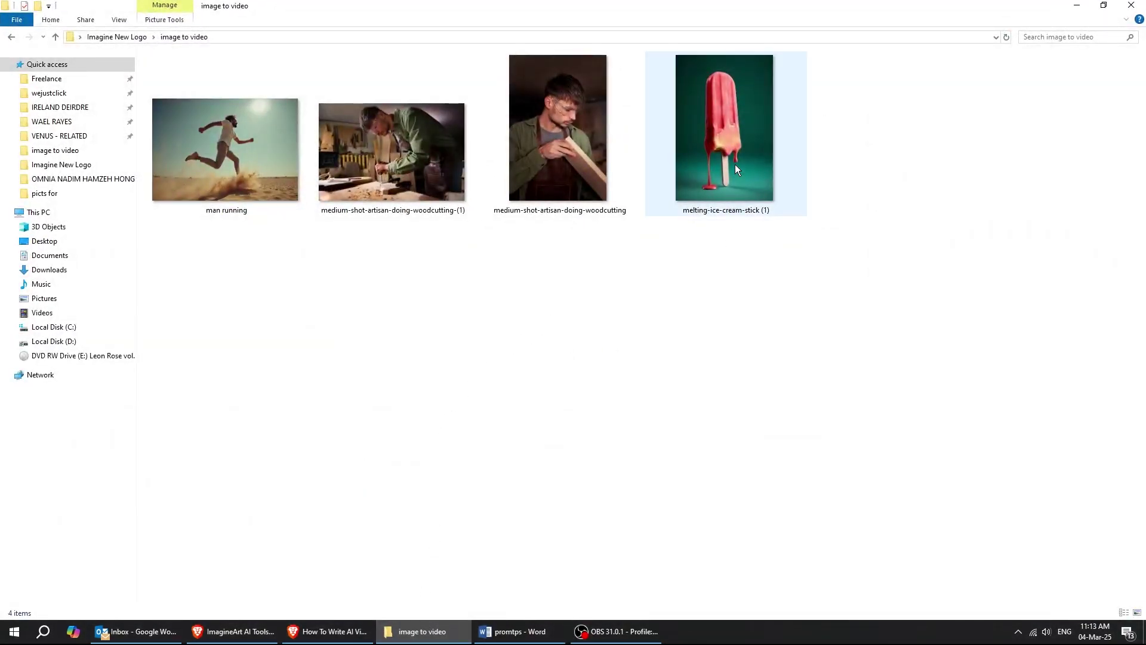
left_click_drag(575, 303, 347, 468)
left_click_drag(246, 629, 244, 638)
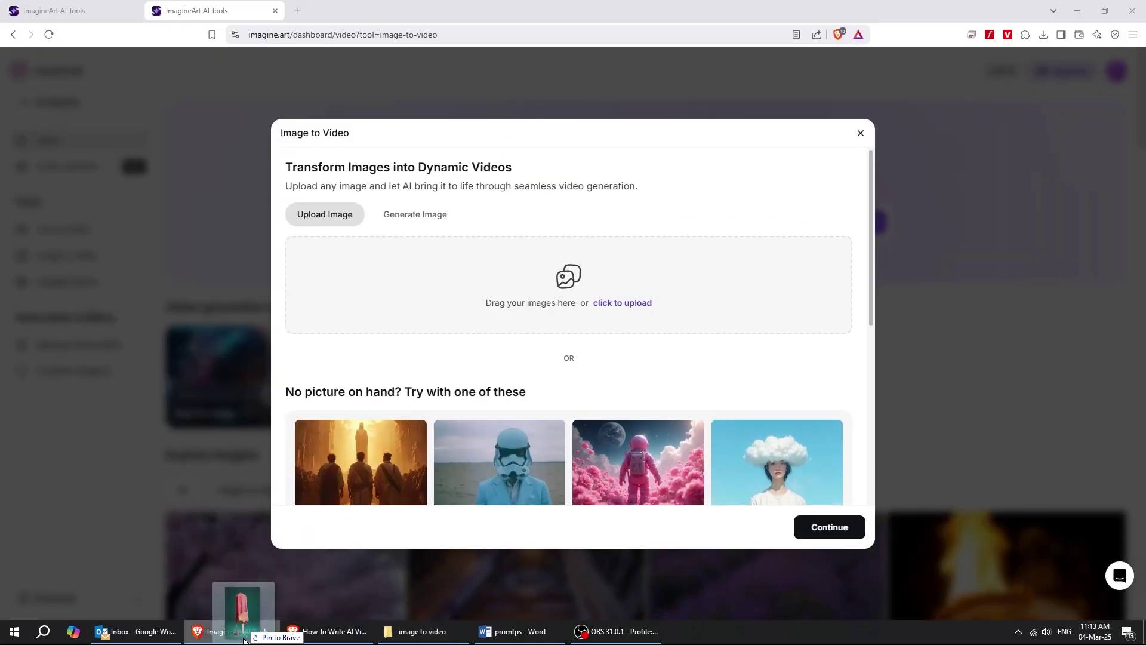
left_click_drag(470, 279, 467, 279)
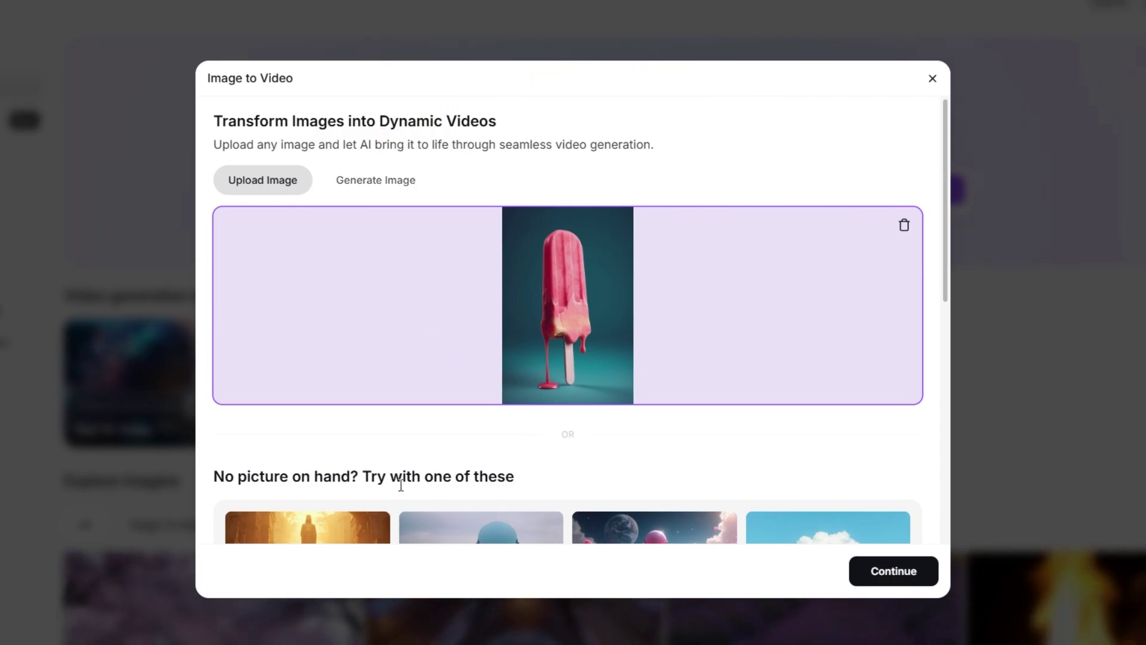
scroll(401, 485, "down", 5)
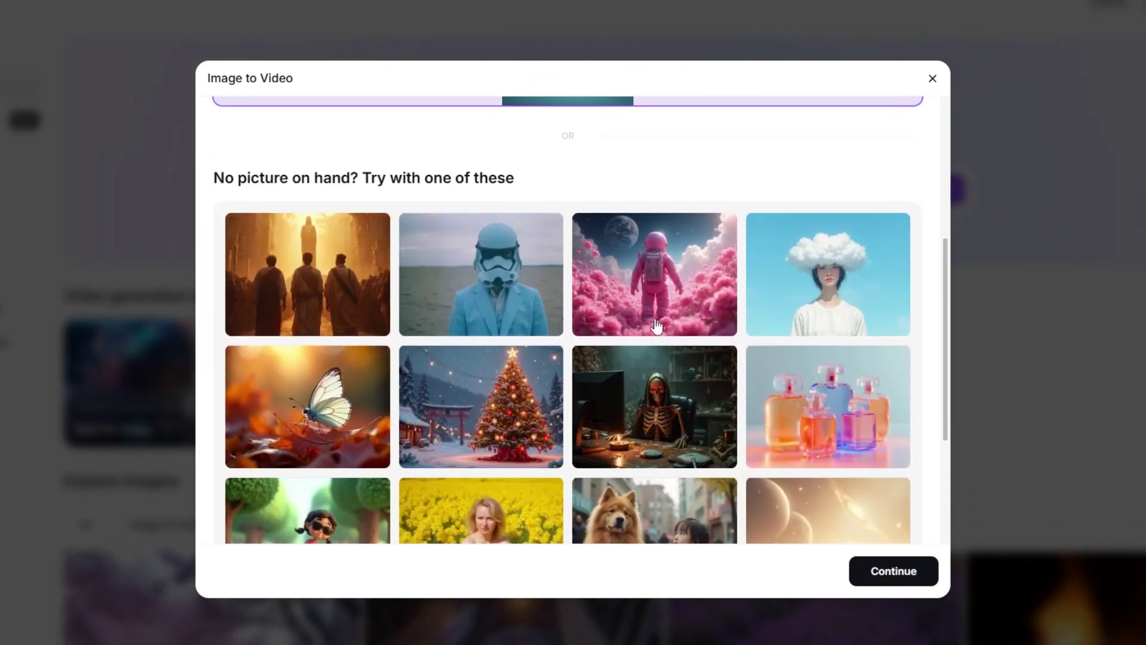
scroll(673, 308, "up", 5)
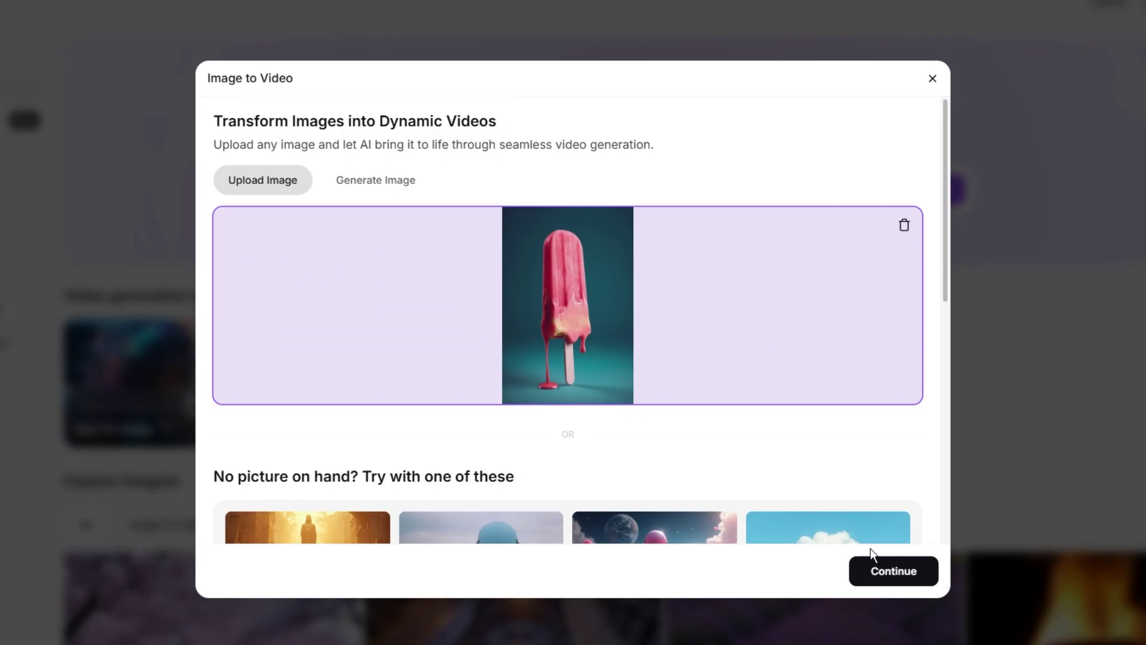
Crop the popsicle picture to the portrait 9:16 ratio
left_click(890, 574)
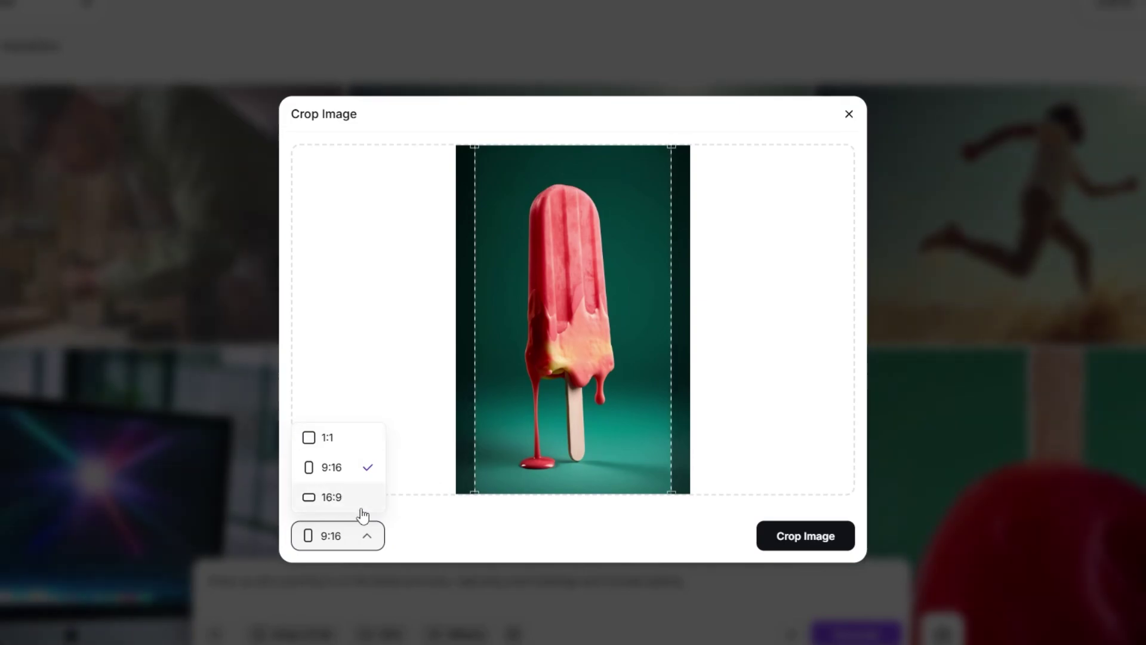
left_click(409, 521)
left_click(800, 540)
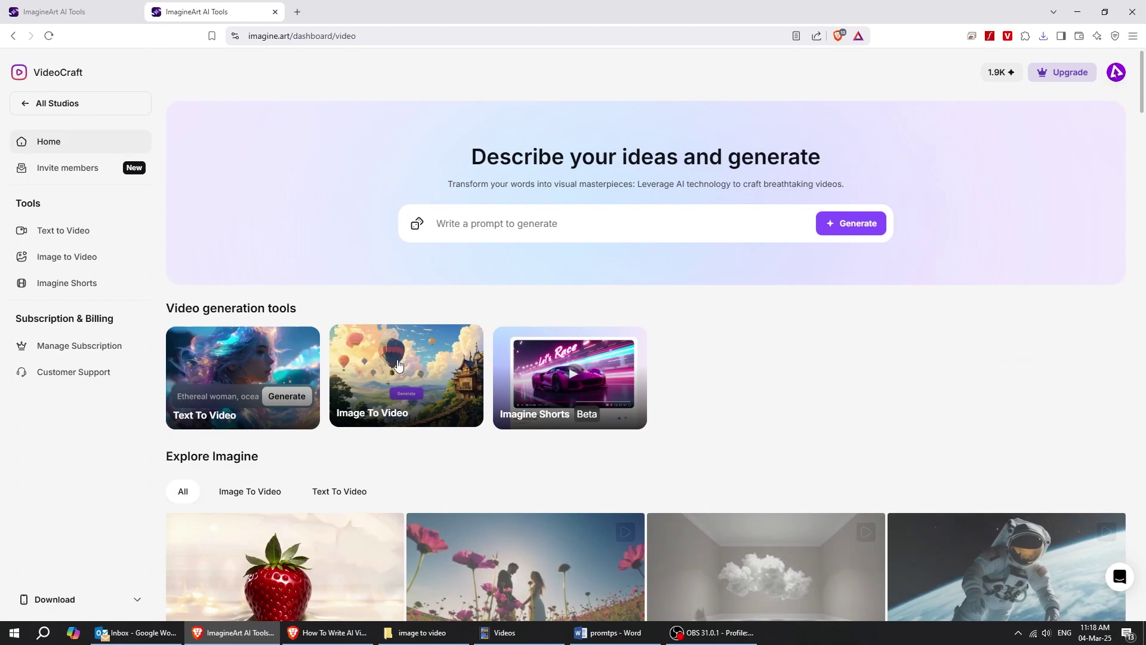
Upload the 'man running' photo to a new Image to Video clip and continue to cropping
left_click(395, 360)
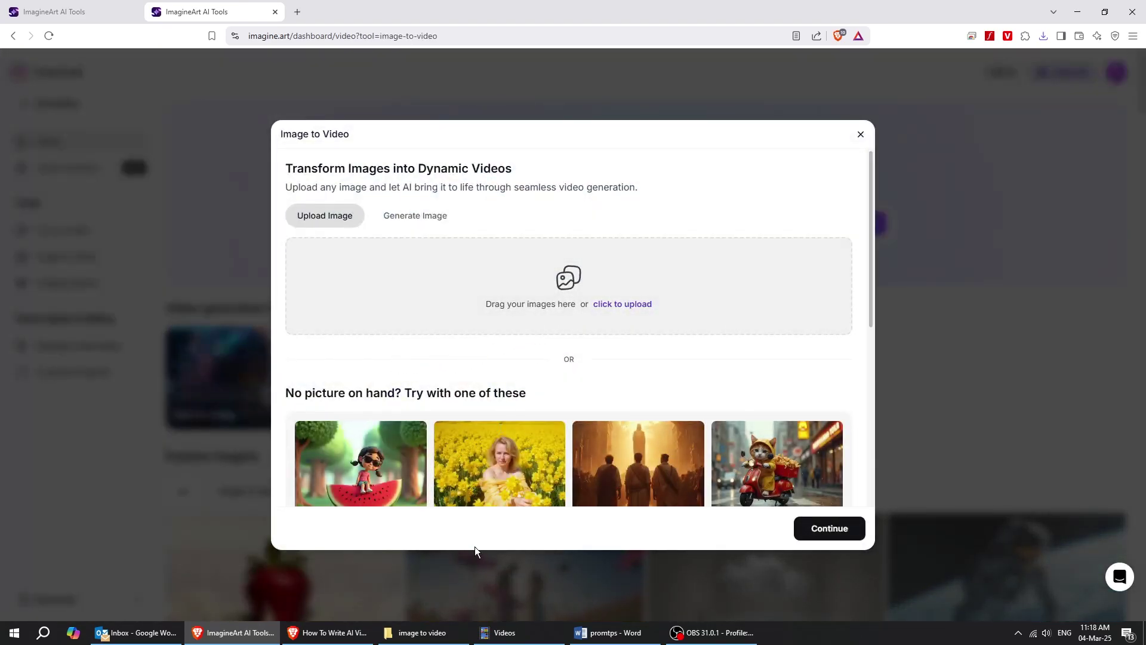
key("alt+Tab")
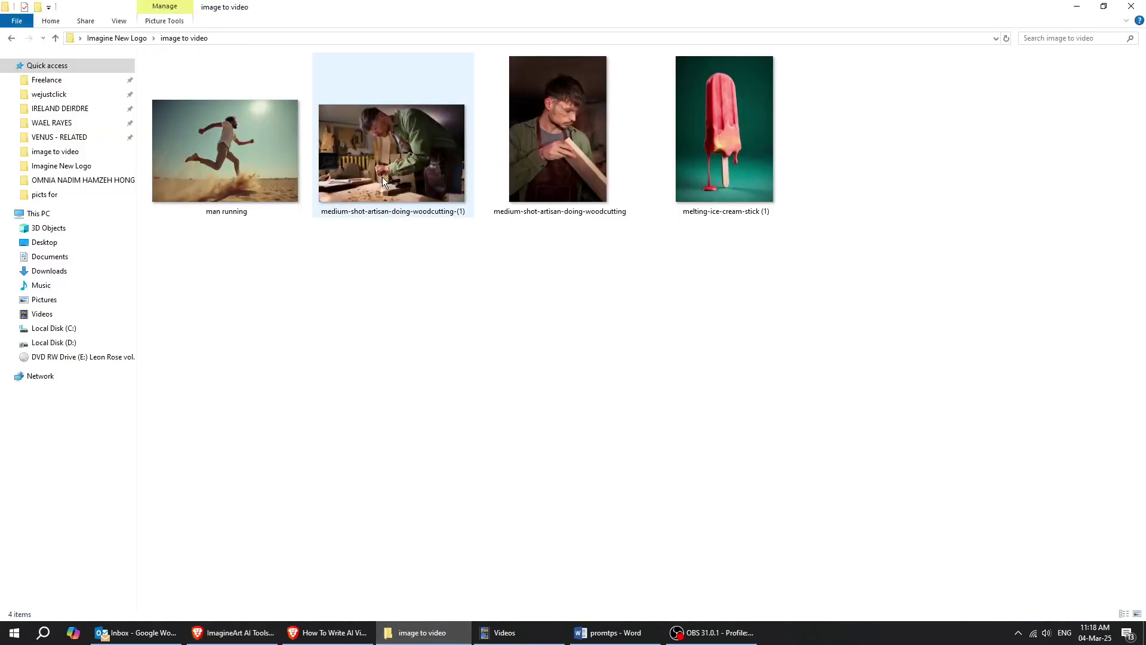
left_click(250, 182)
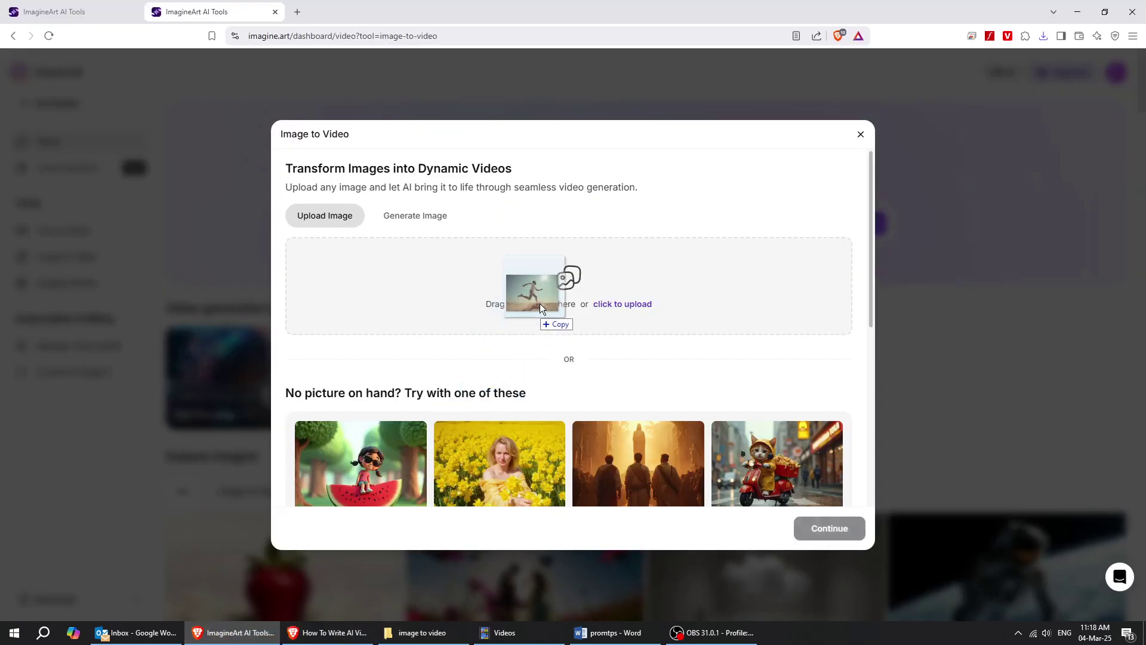
left_click_drag(277, 615, 551, 285)
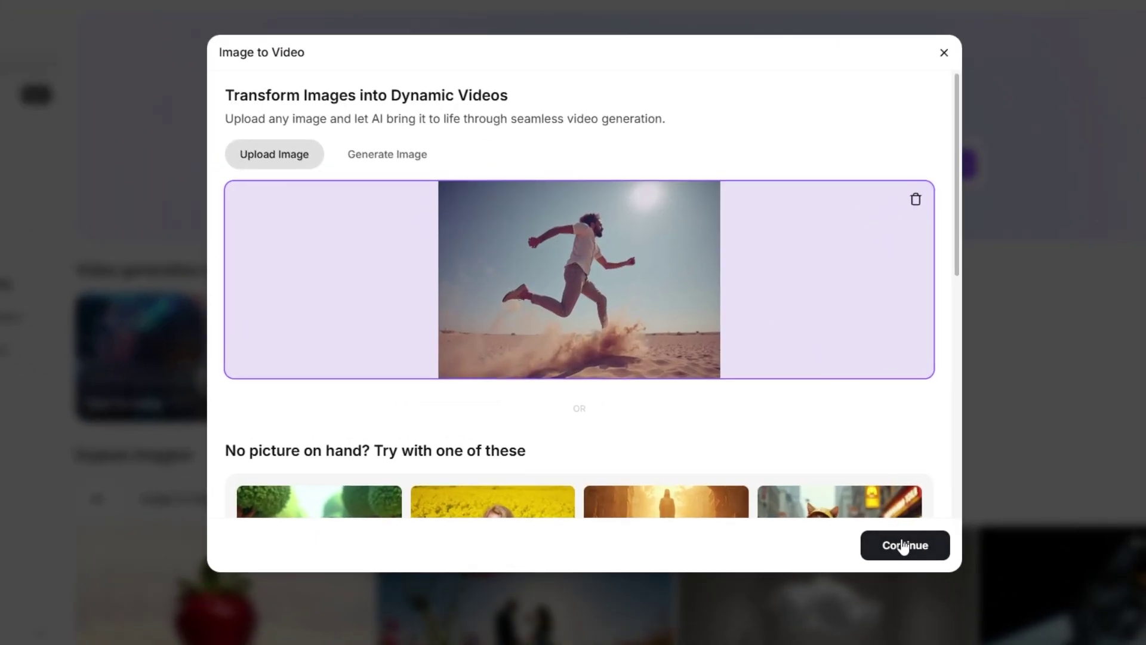
left_click(905, 544)
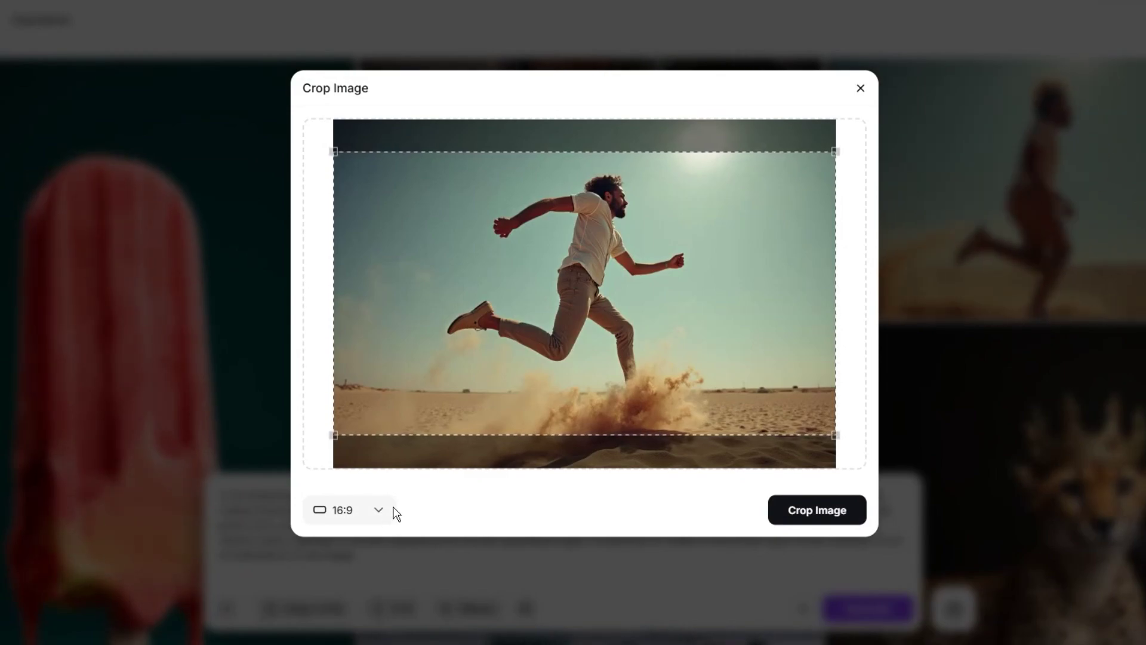
Apply the 16:9 crop to the running-man photo and open its finished video
left_click(817, 511)
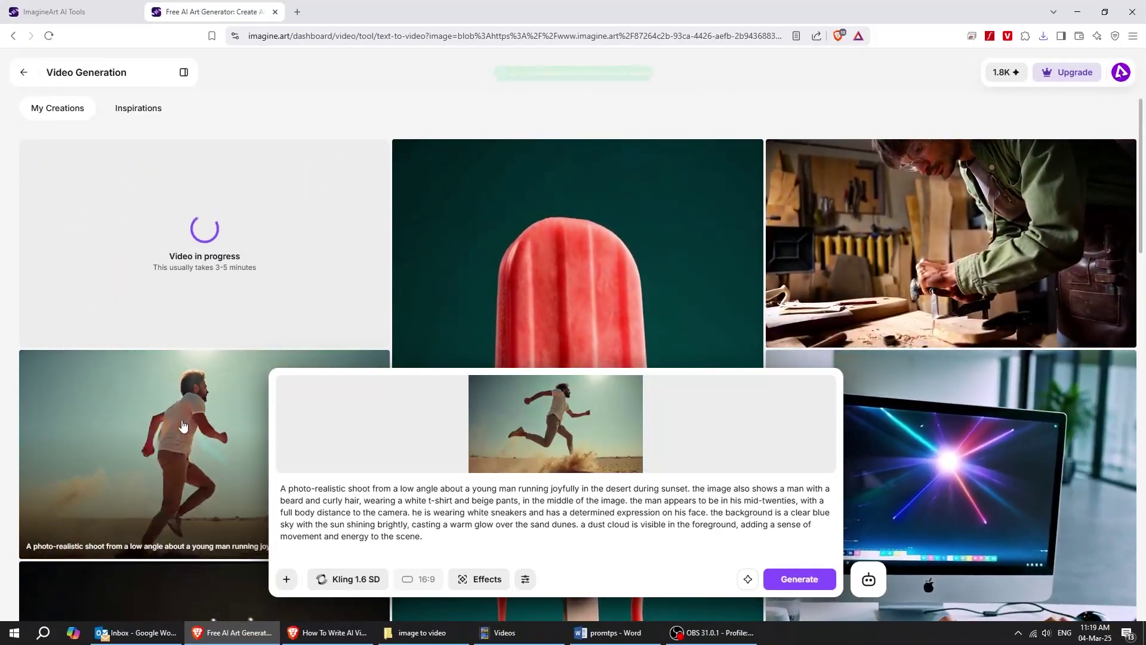
left_click(179, 421)
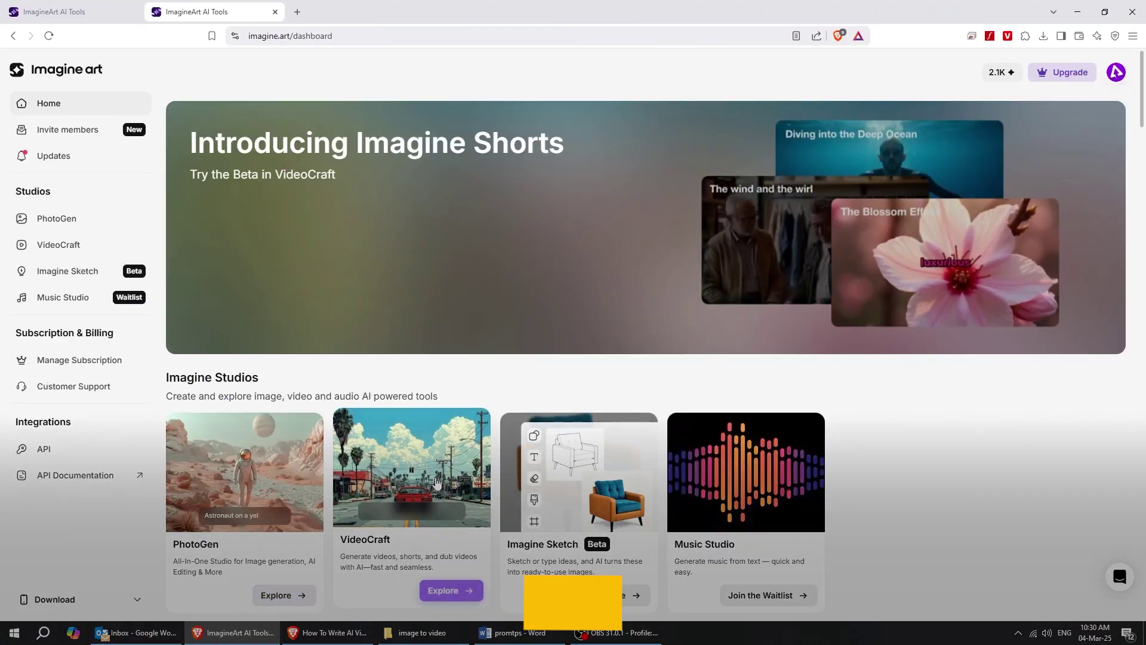
scroll(949, 454, "down", 5)
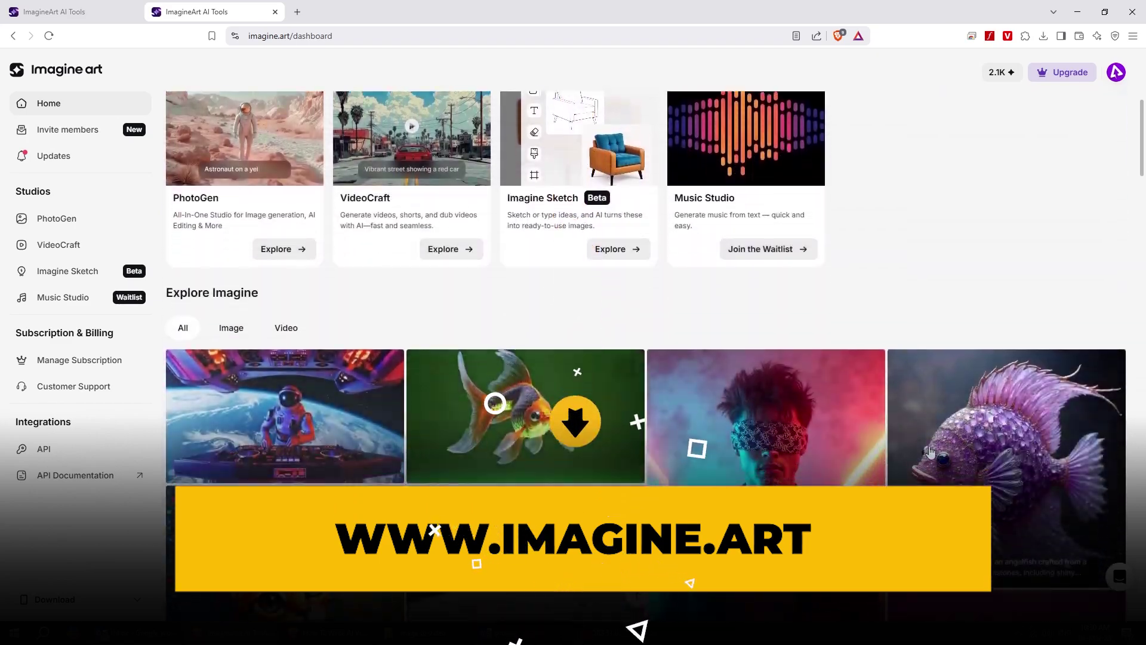